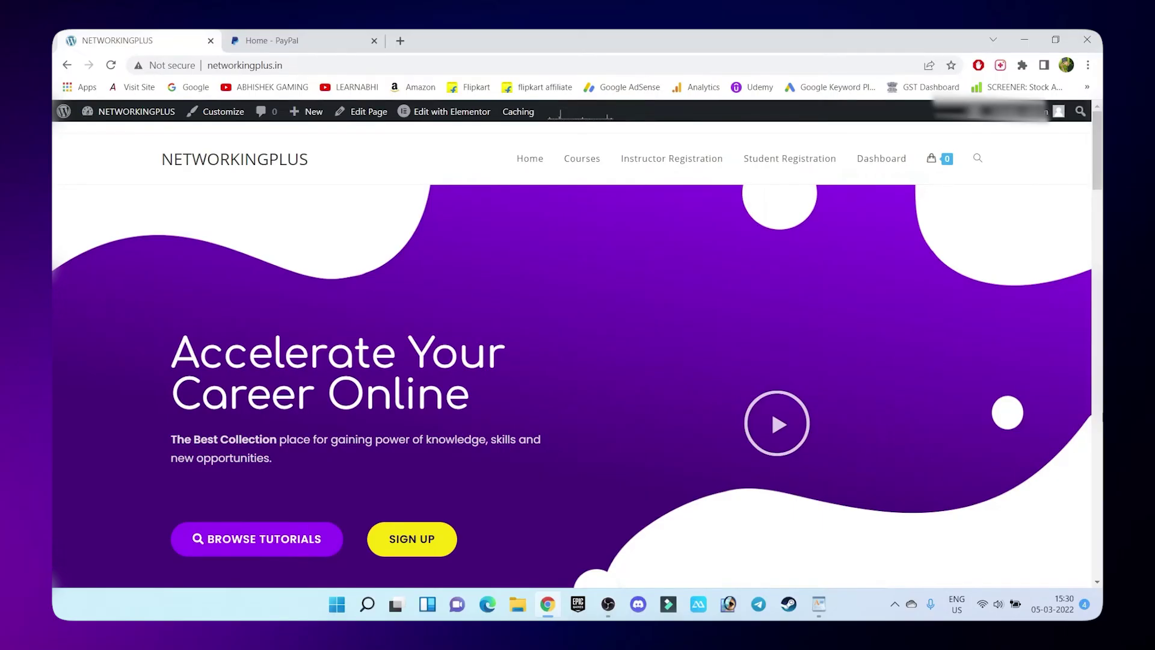
Go from the admin dashboard to the store's WooCommerce payment method settings.
click(135, 111)
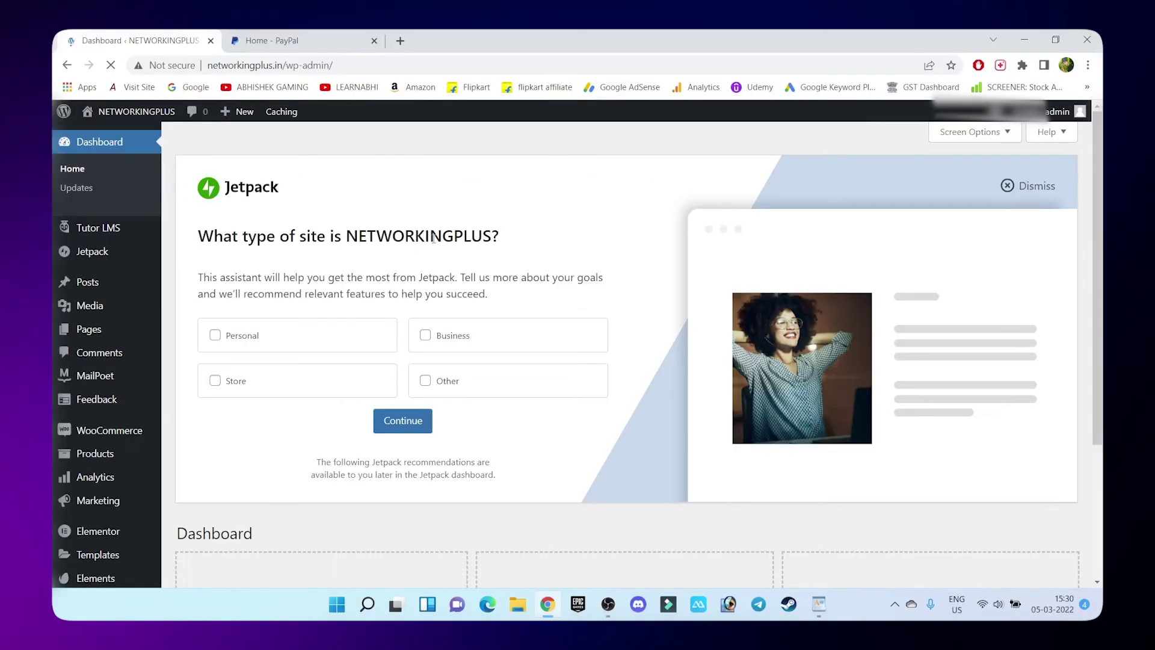
scroll(433, 236, down, 3)
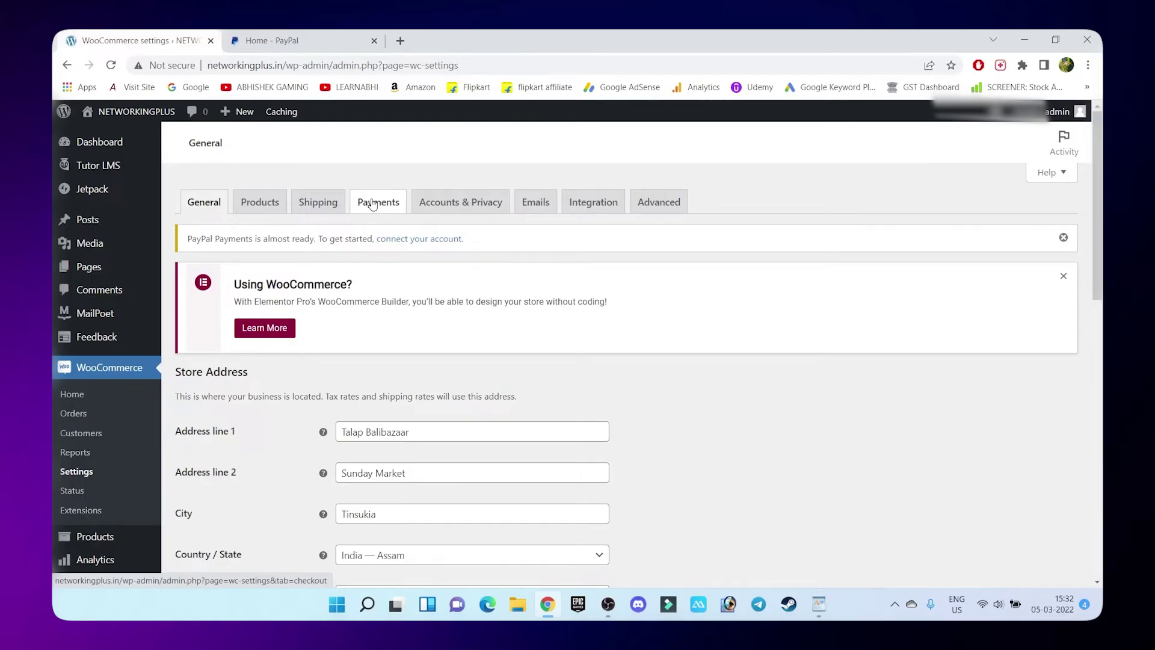
click(373, 204)
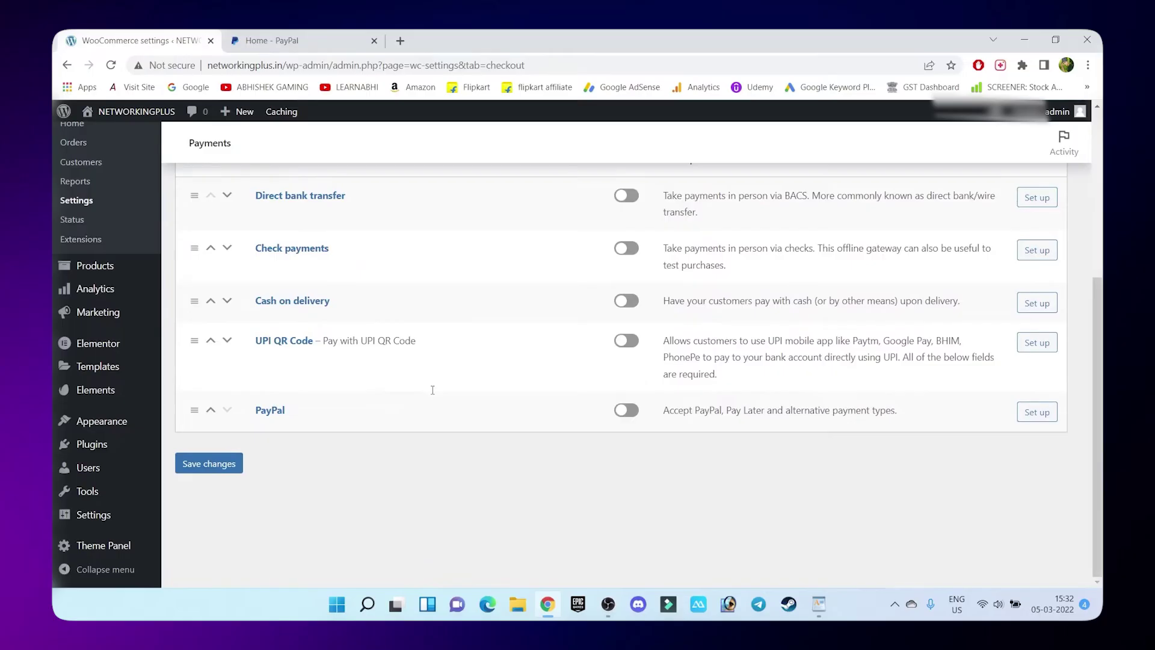
Begin the PayPal payment gateway setup from the Payments list.
click(270, 409)
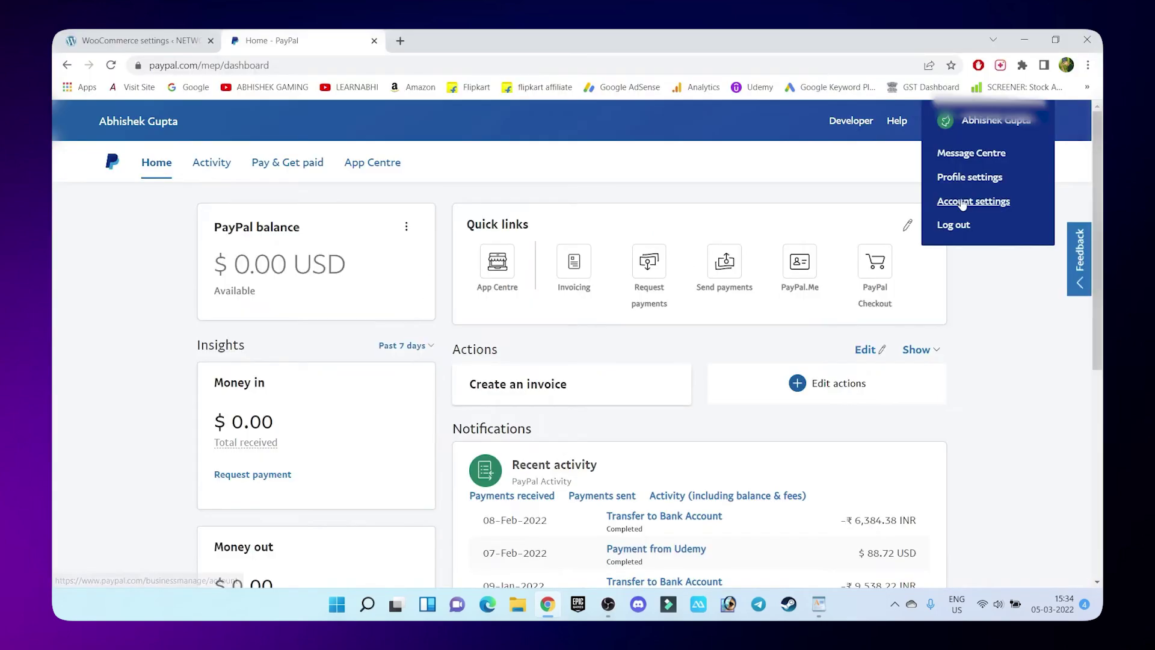
Enter the PayPal business account settings on the way to the developer credentials.
click(962, 202)
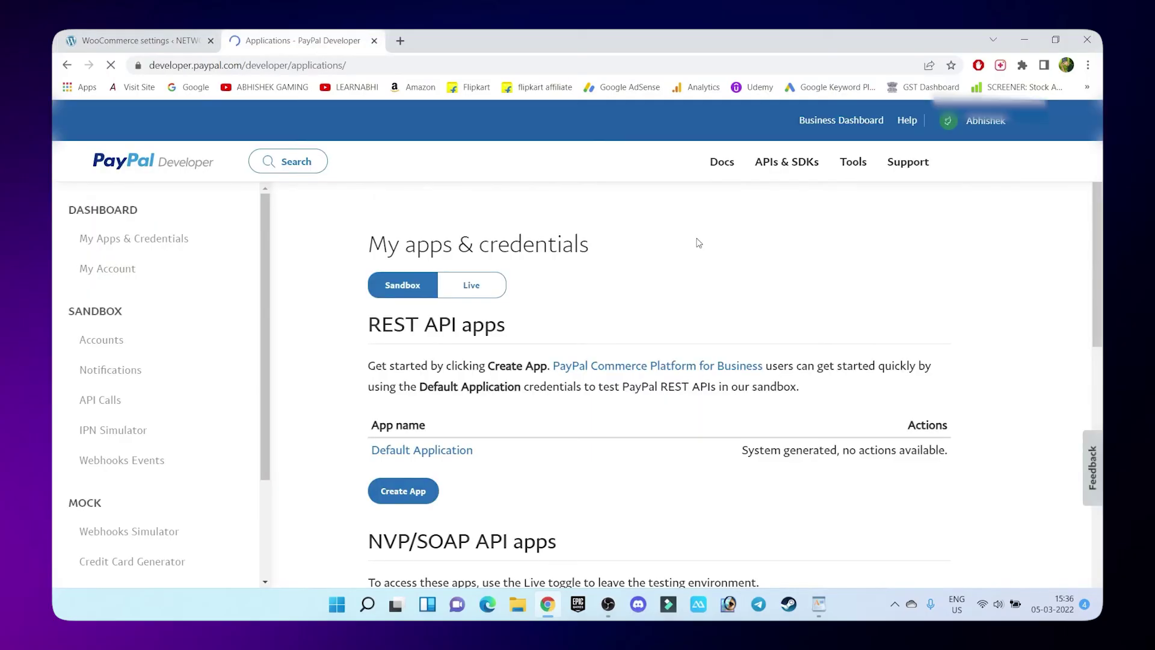
Create a new live REST API app in PayPal Developer for the store.
click(412, 482)
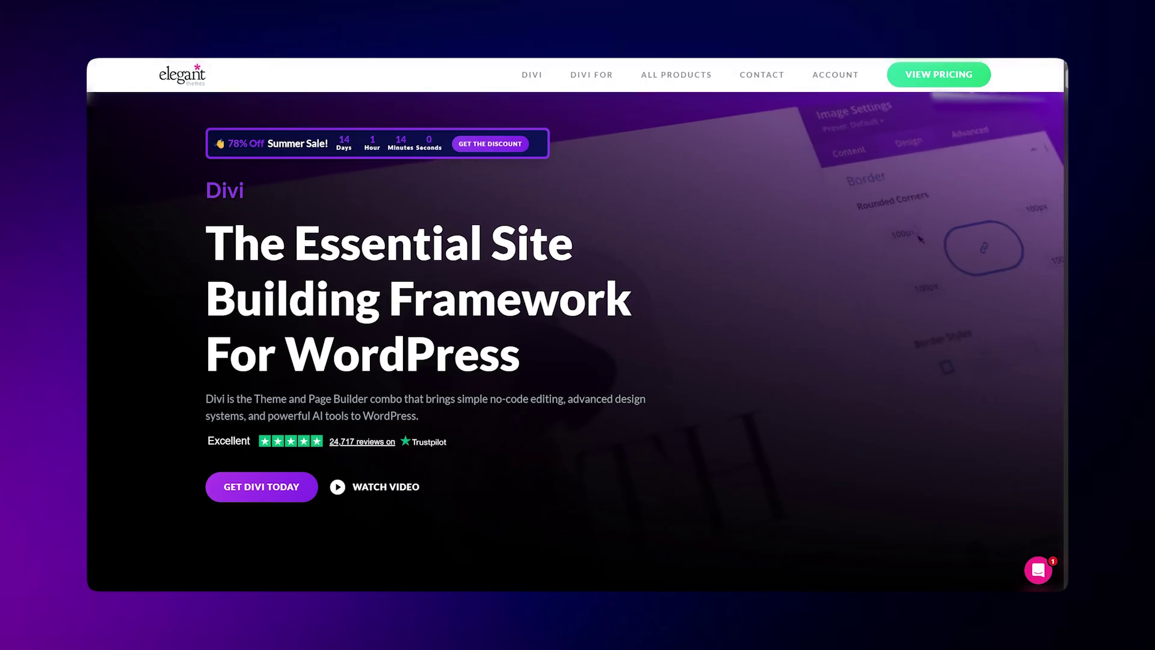
scroll(578, 343, down, 2)
scroll(578, 342, down, 3)
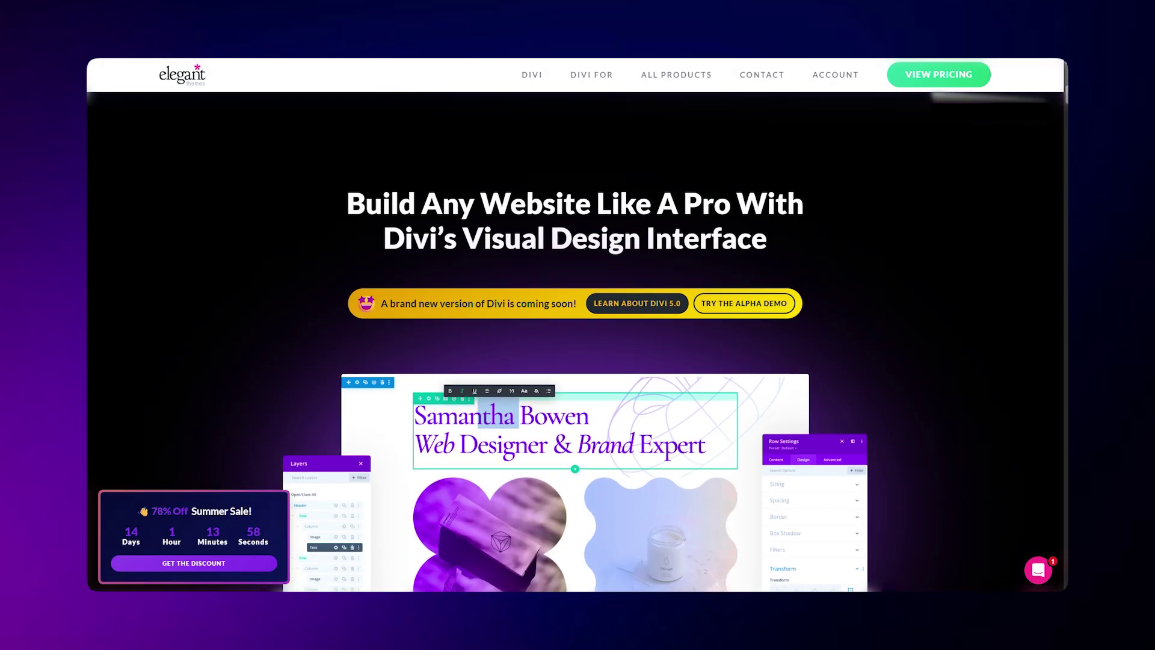
scroll(578, 343, down, 3)
scroll(578, 343, down, 3)
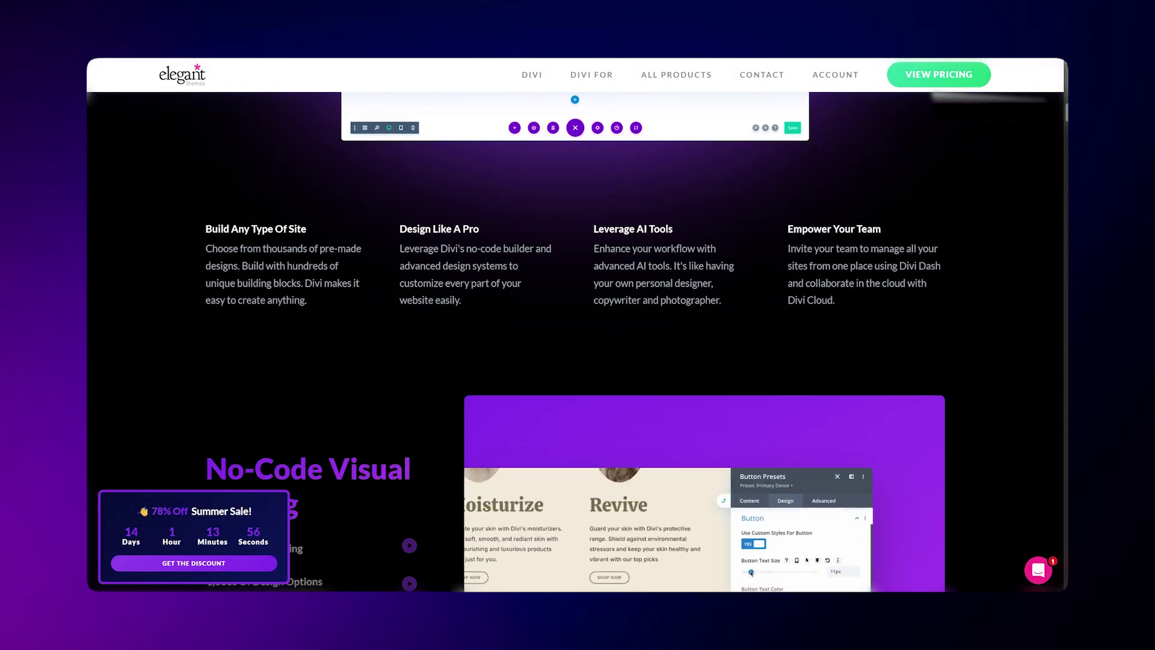
scroll(578, 343, down, 2)
scroll(578, 343, down, 2)
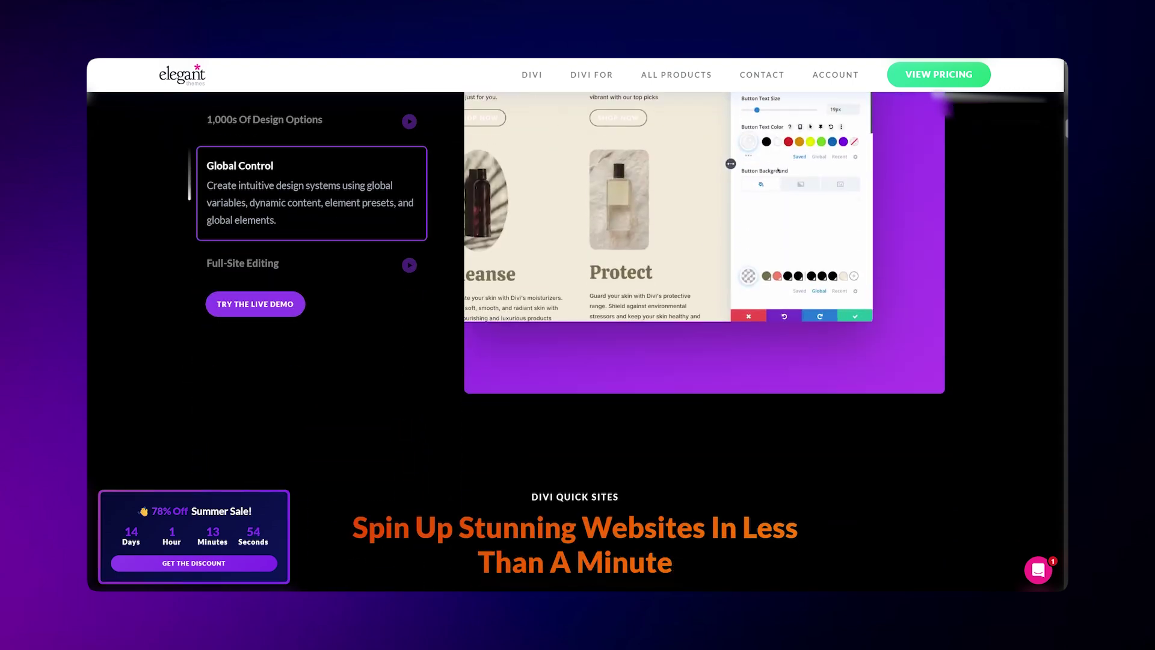
scroll(577, 344, down, 3)
scroll(578, 343, down, 3)
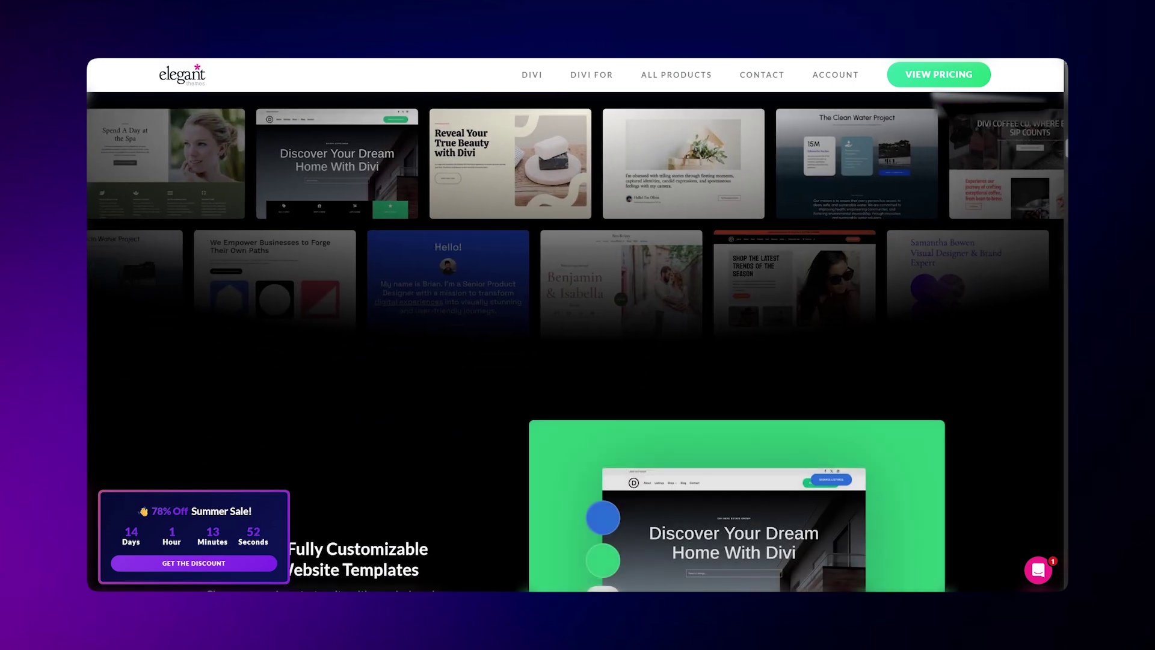
scroll(578, 343, down, 2)
scroll(578, 344, down, 2)
scroll(577, 343, down, 2)
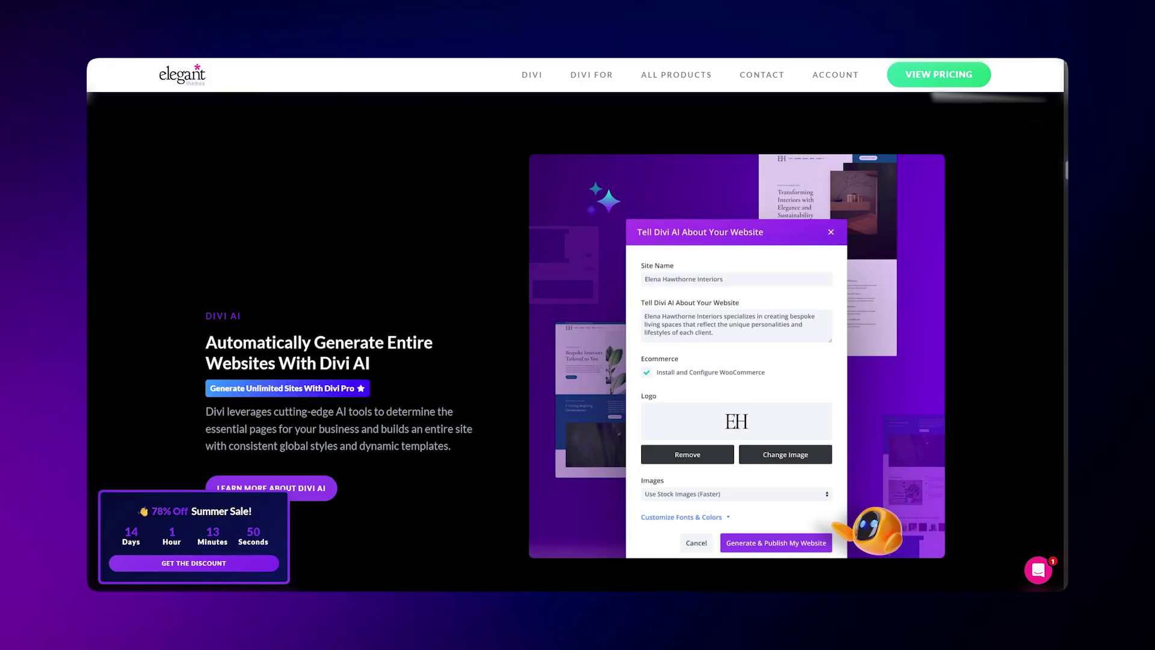
scroll(578, 343, down, 2)
scroll(117, 435, down, 2)
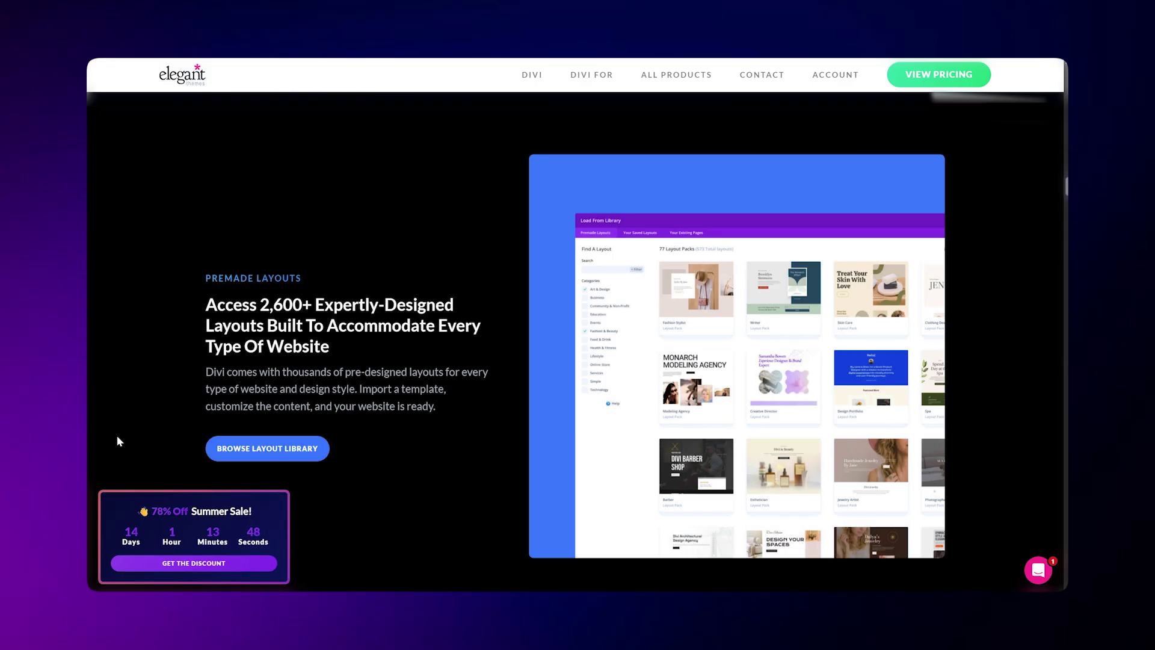